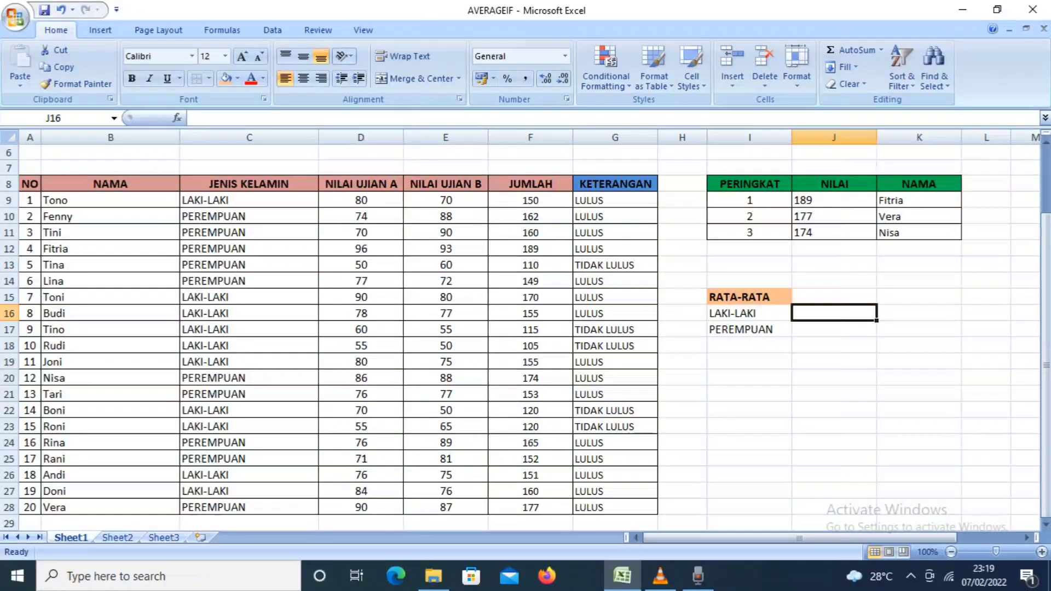
{"action": "left_click_drag", "start_coordinate": [750, 184], "coordinate": [919, 233]}
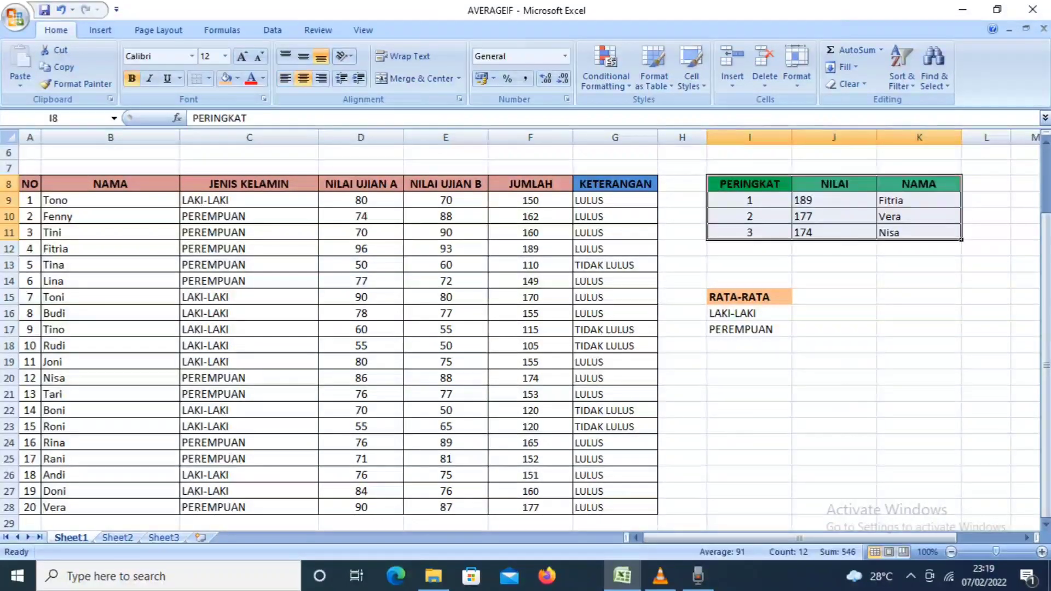
{"action": "left_click", "coordinate": [918, 362]}
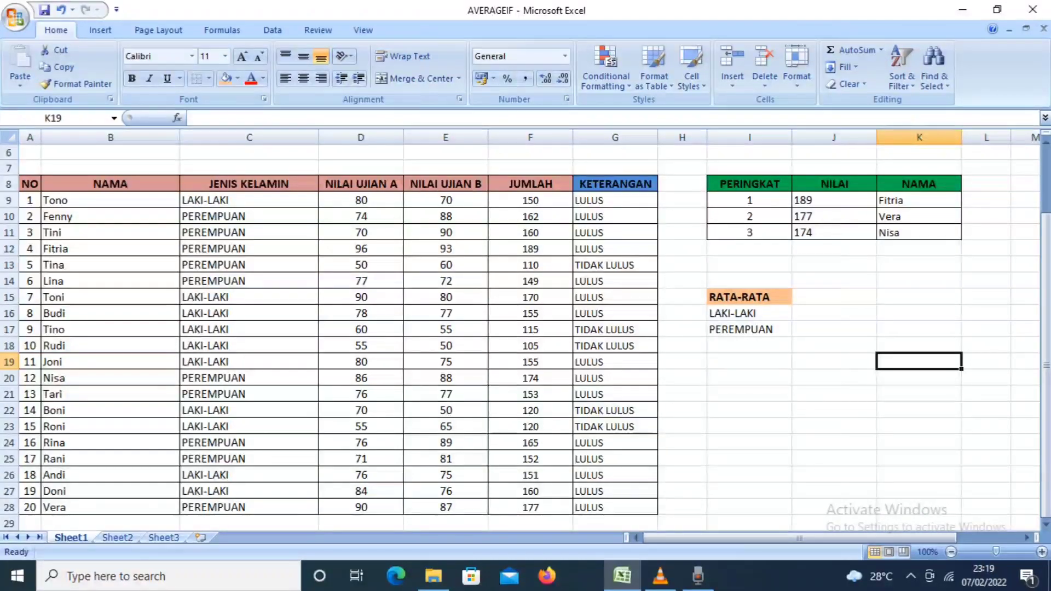
{"action": "left_click", "coordinate": [834, 313]}
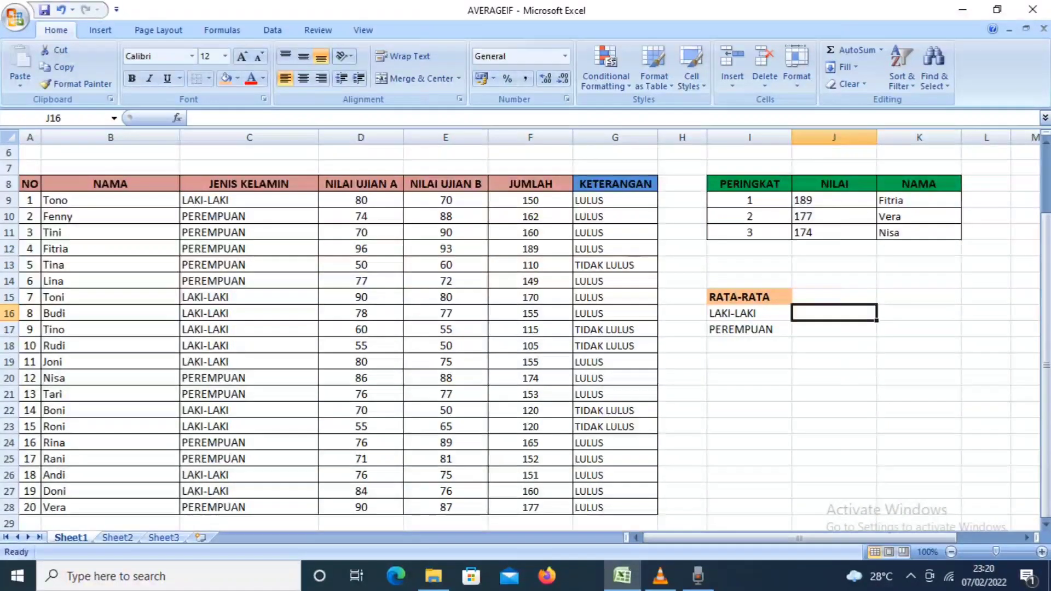
{"action": "left_click", "coordinate": [919, 313]}
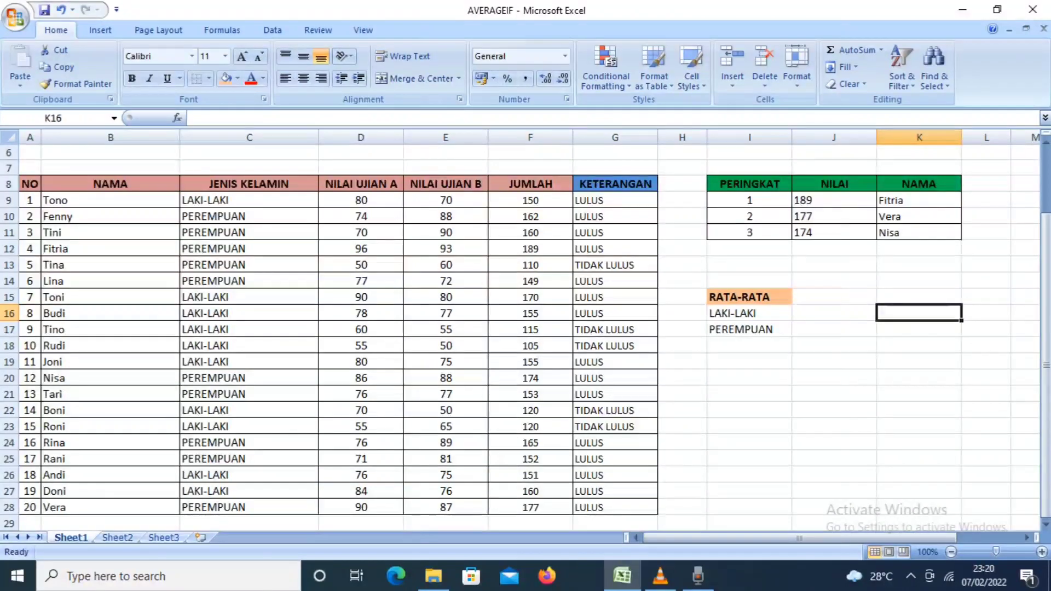
Step: Begin an AVERAGEIF formula in J16 for LAKI-LAKI, using the JENIS KELAMIN cells as the absolute range $C$9:$C$28
{"action": "left_click", "coordinate": [833, 313]}
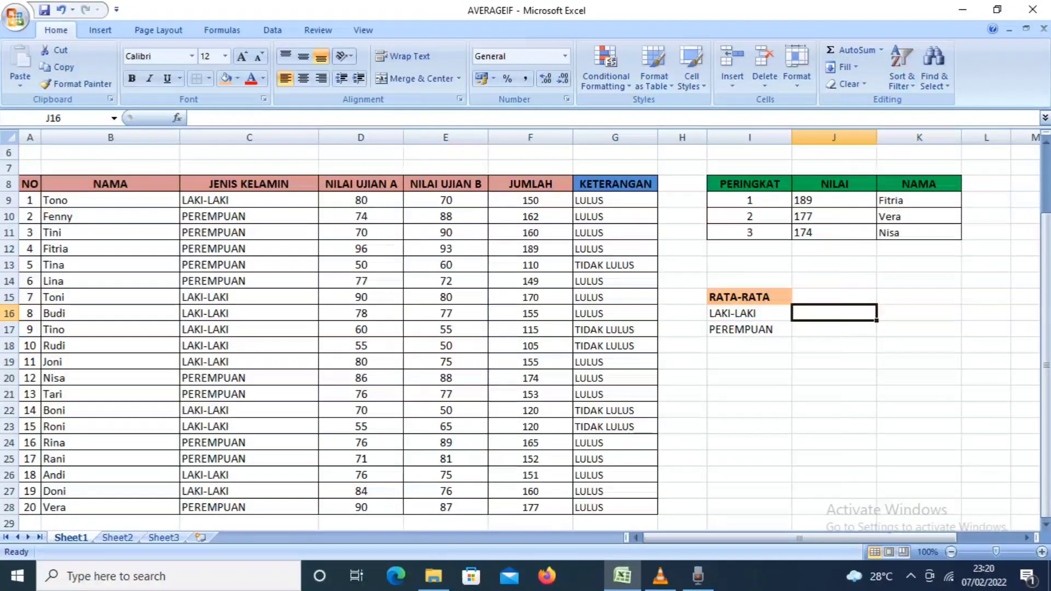
{"action": "type", "text": "="}
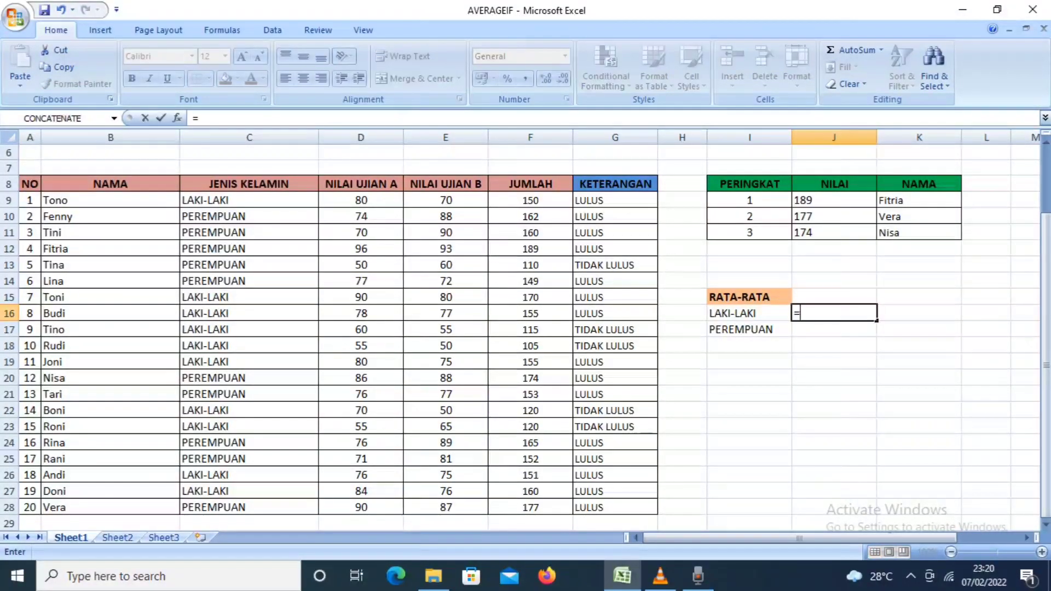
{"action": "type", "text": "A"}
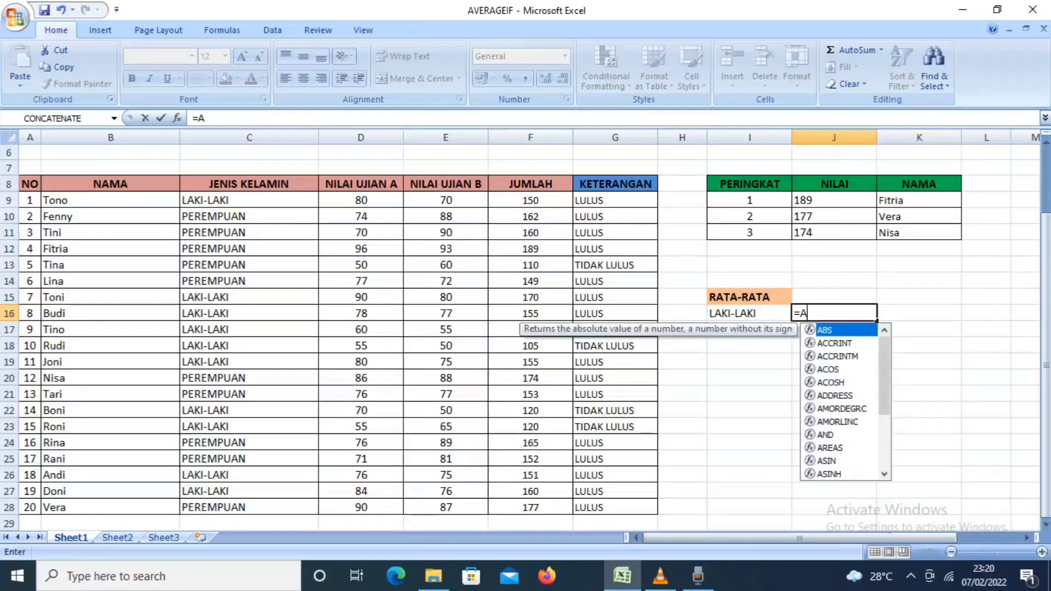
{"action": "type", "text": "VERAGE"}
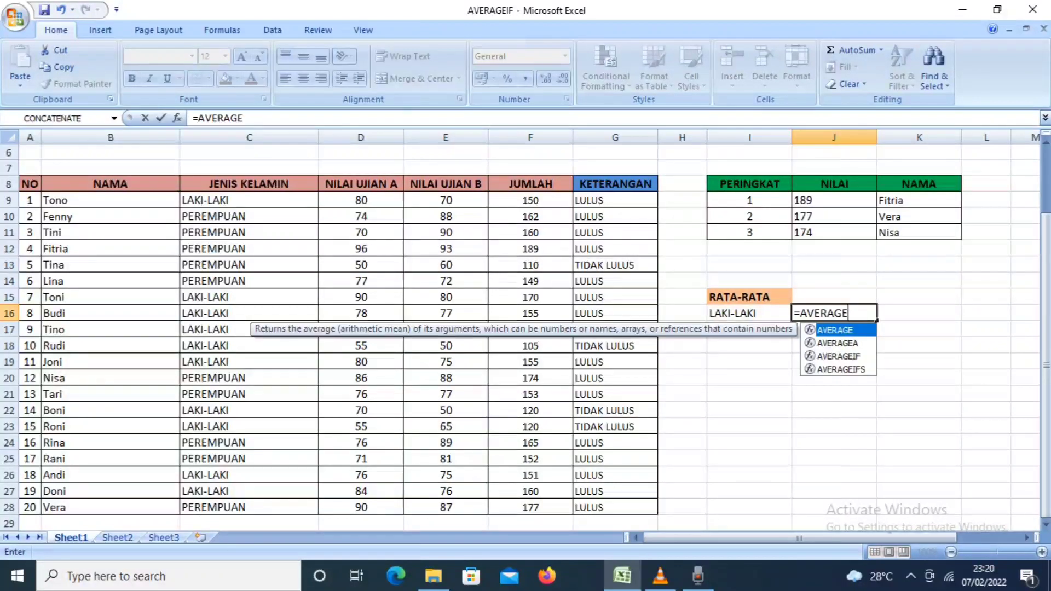
{"action": "type", "text": "IF"}
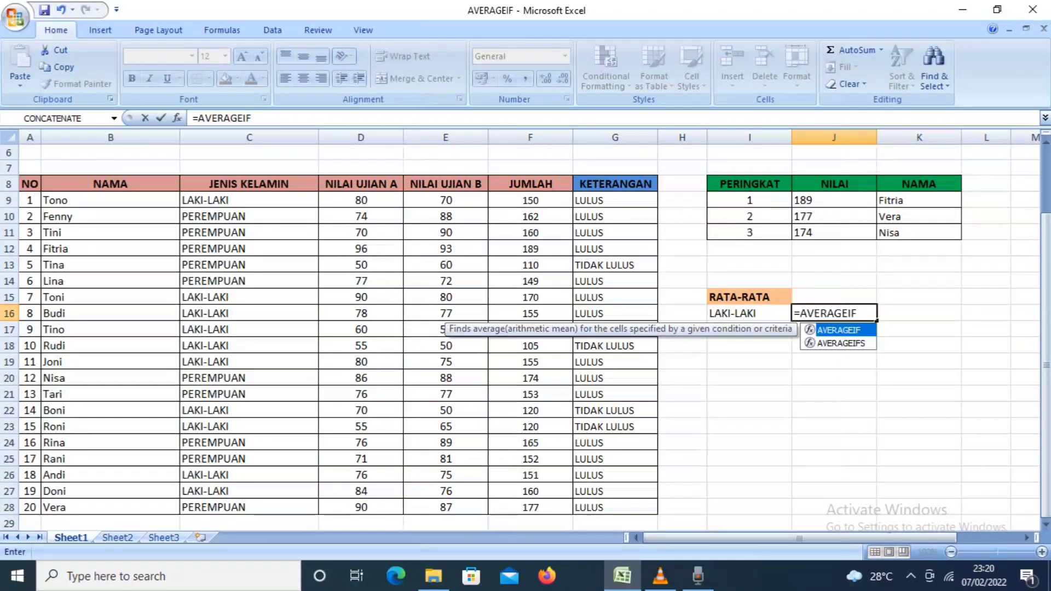
{"action": "type", "text": "("}
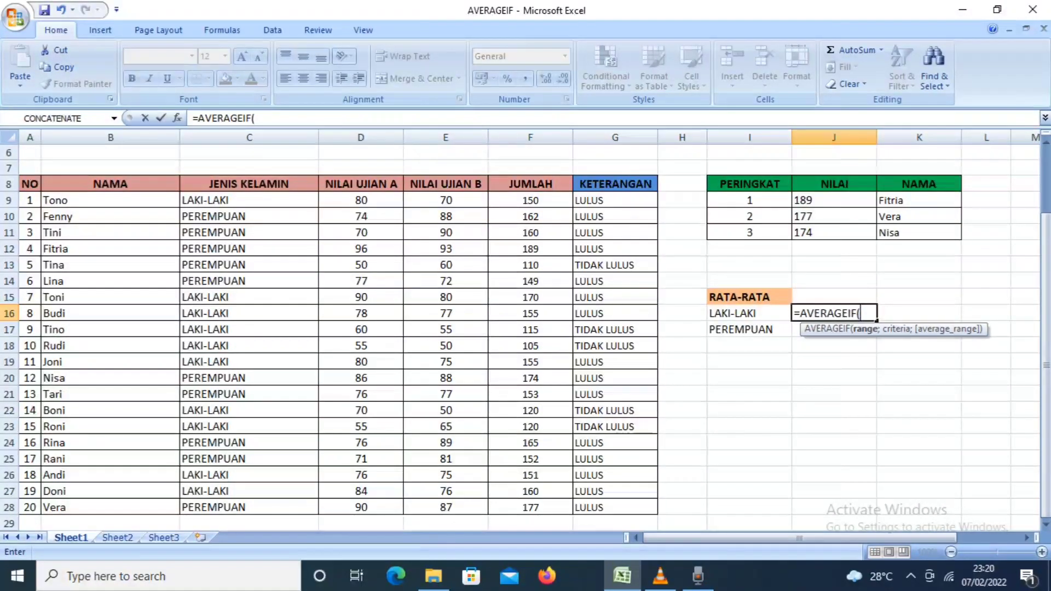
{"action": "left_click_drag", "start_coordinate": [312, 202], "coordinate": [319, 514]}
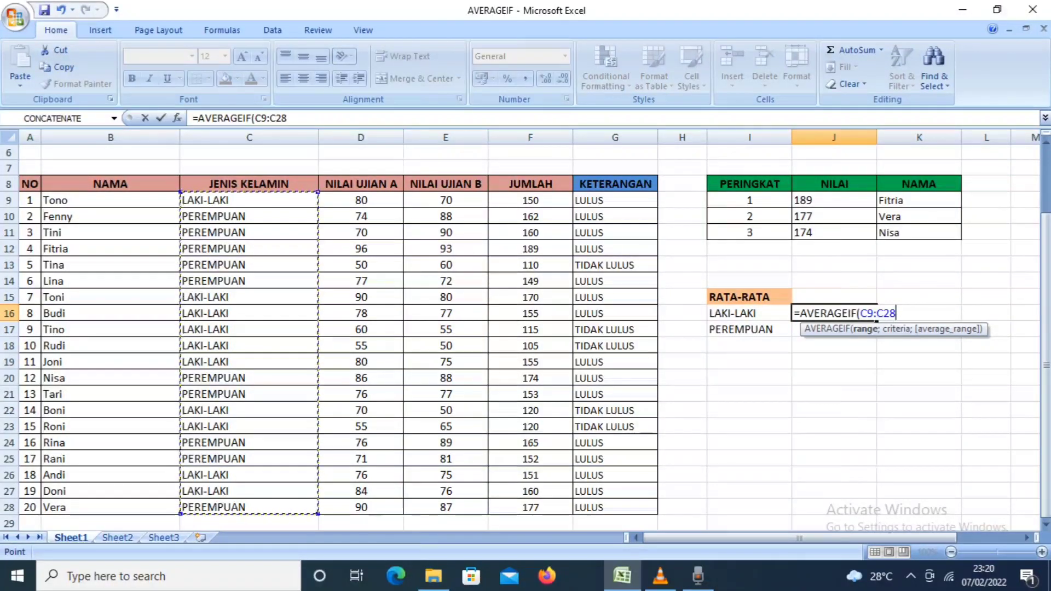
{"action": "key", "text": "F4"}
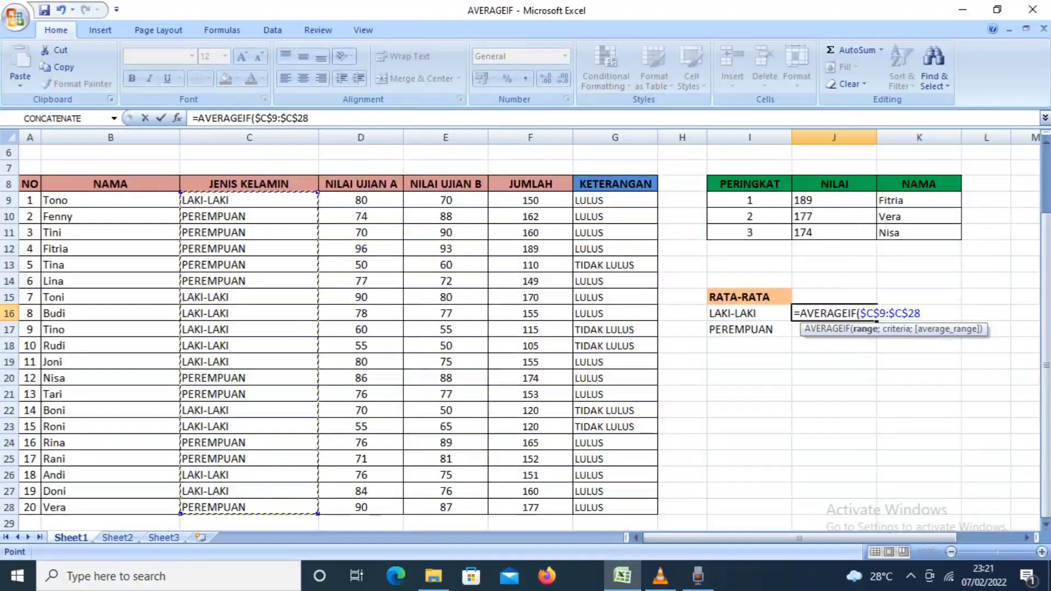
Step: Complete the AVERAGEIF formula in J16 with I16 as the criteria and the JUMLAH cells $F$9:$F$28 as the absolute average range
{"action": "type", "text": ";"}
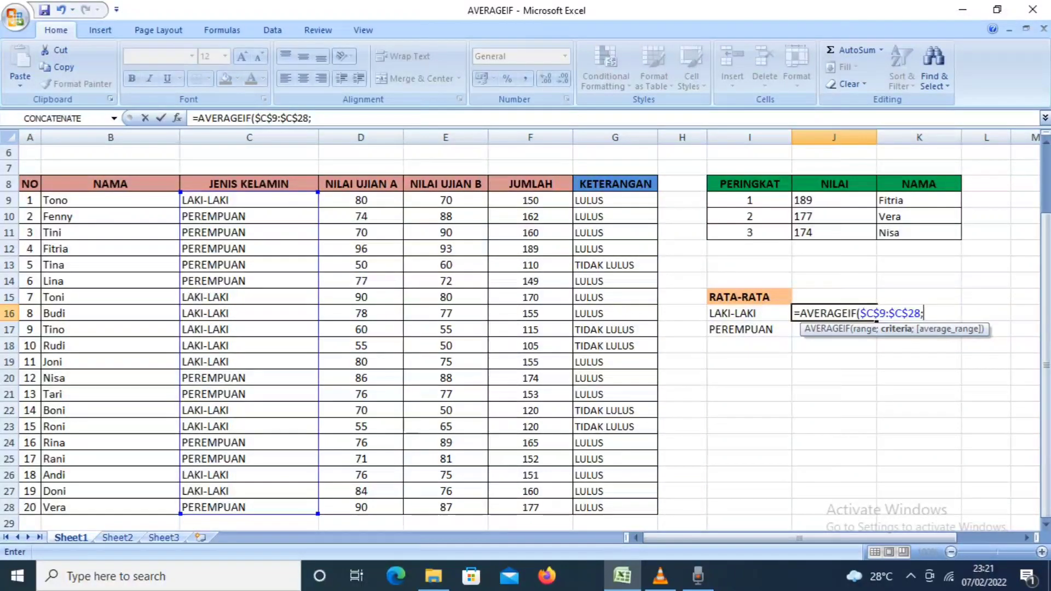
{"action": "left_click", "coordinate": [750, 314]}
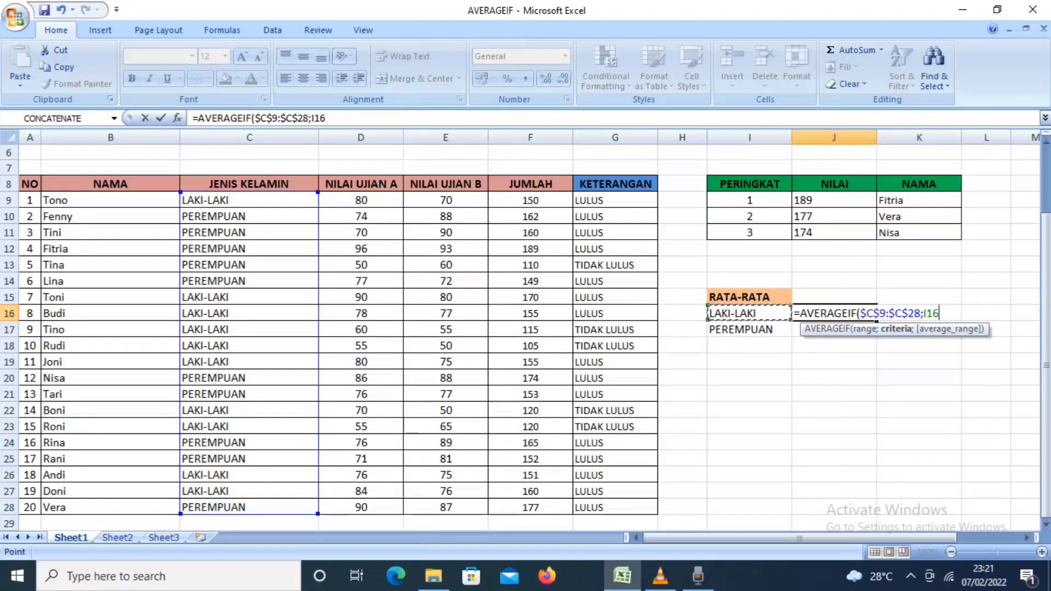
{"action": "type", "text": ";"}
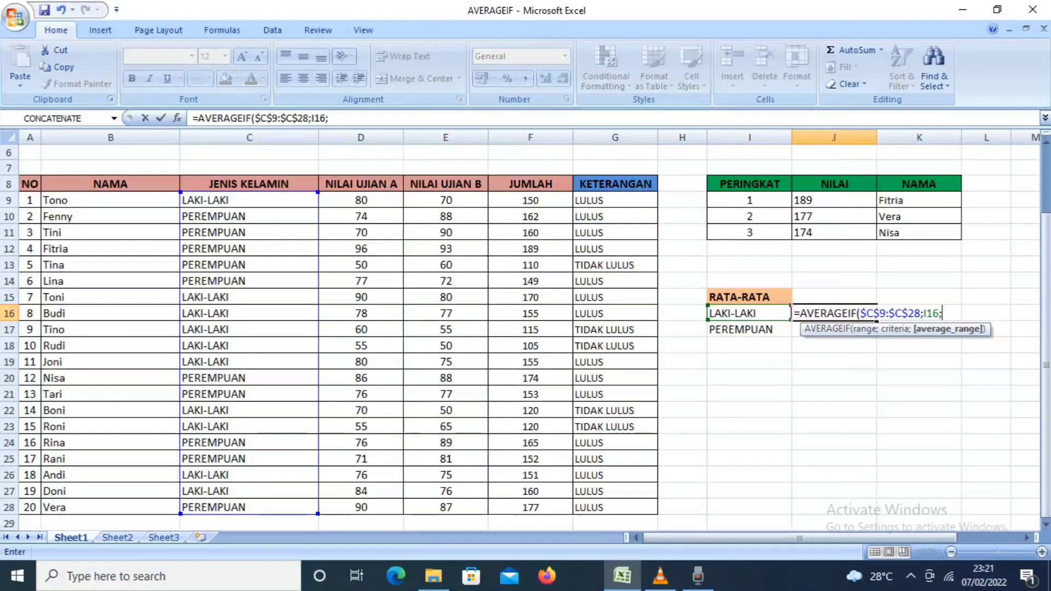
{"action": "left_click_drag", "start_coordinate": [530, 200], "coordinate": [571, 508]}
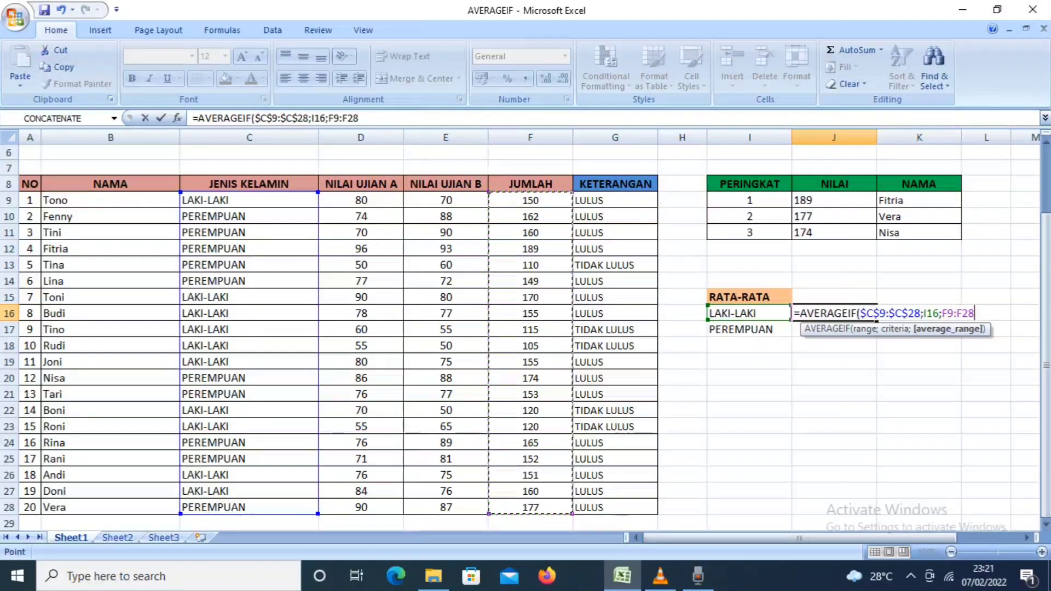
{"action": "key", "text": "F4"}
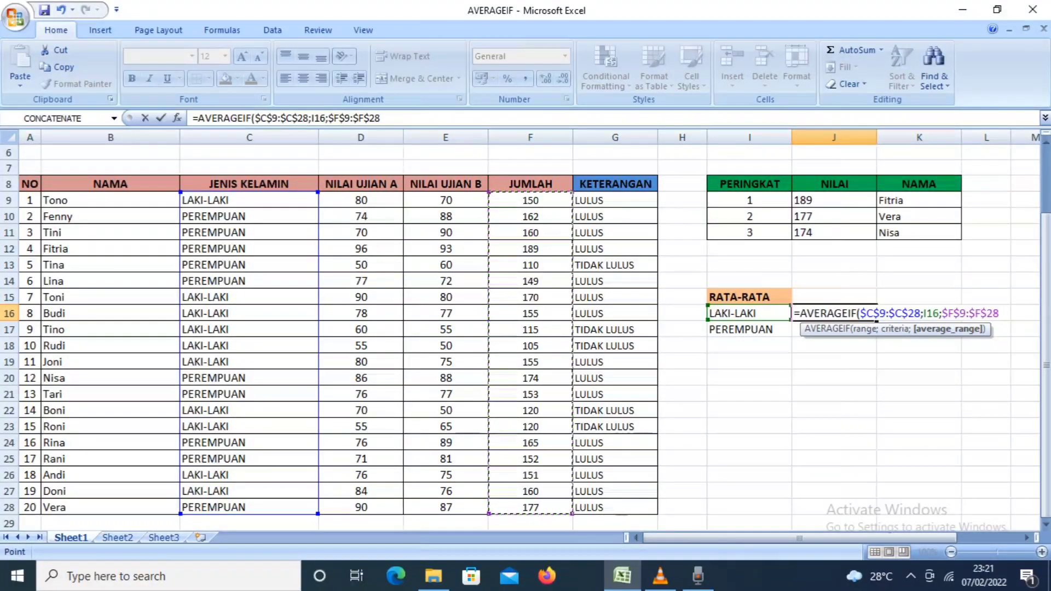
{"action": "type", "text": ")"}
{"action": "key", "text": "Return"}
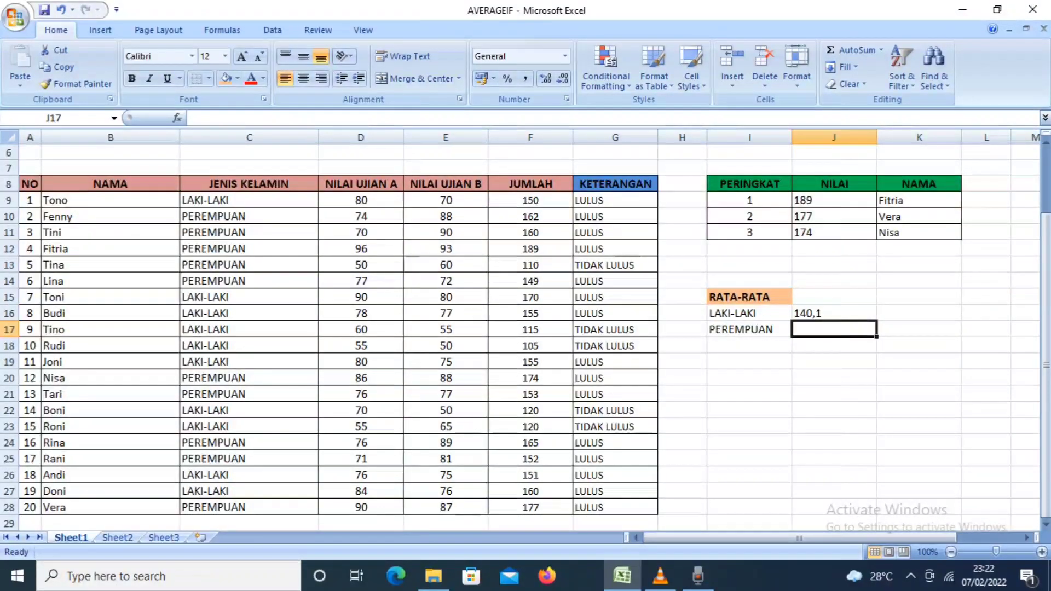
Step: Begin an AVERAGEIF formula in J17 for PEREMPUAN, with the absolute range $C$9:$C$28
{"action": "type", "text": "=A"}
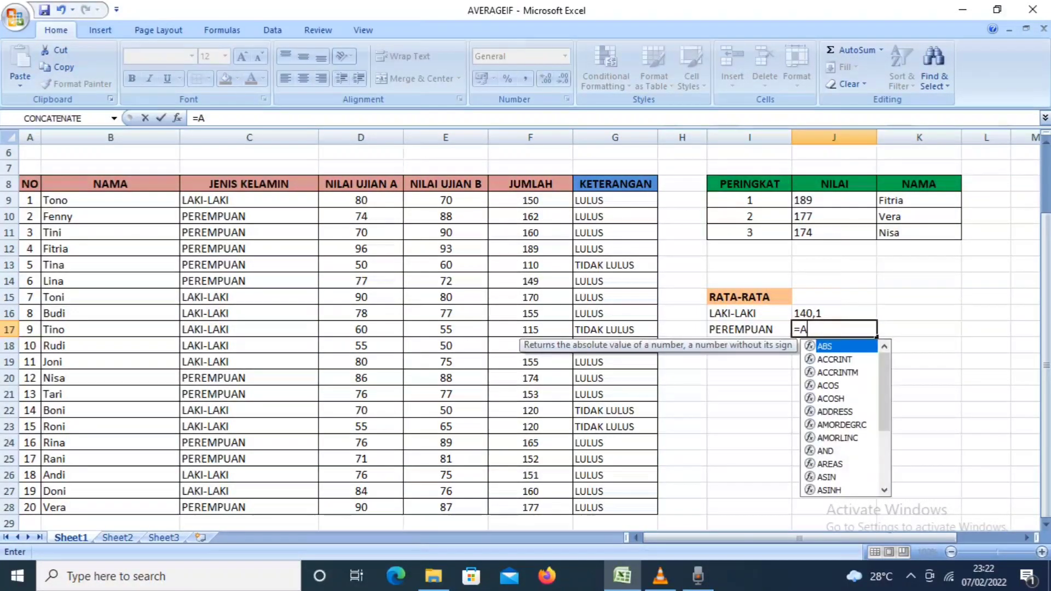
{"action": "type", "text": "VERA"}
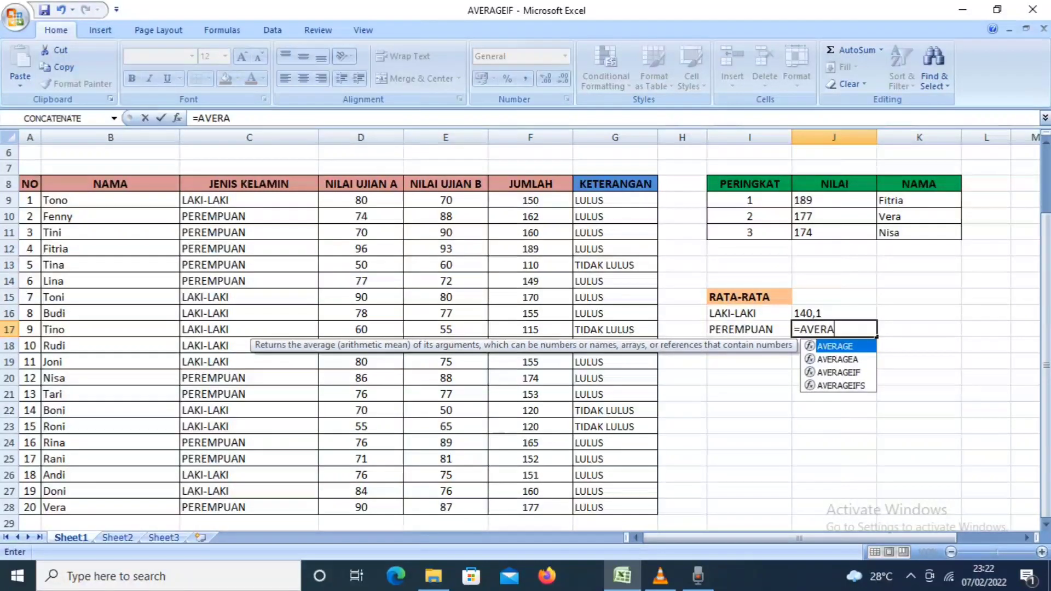
{"action": "type", "text": "GEIF"}
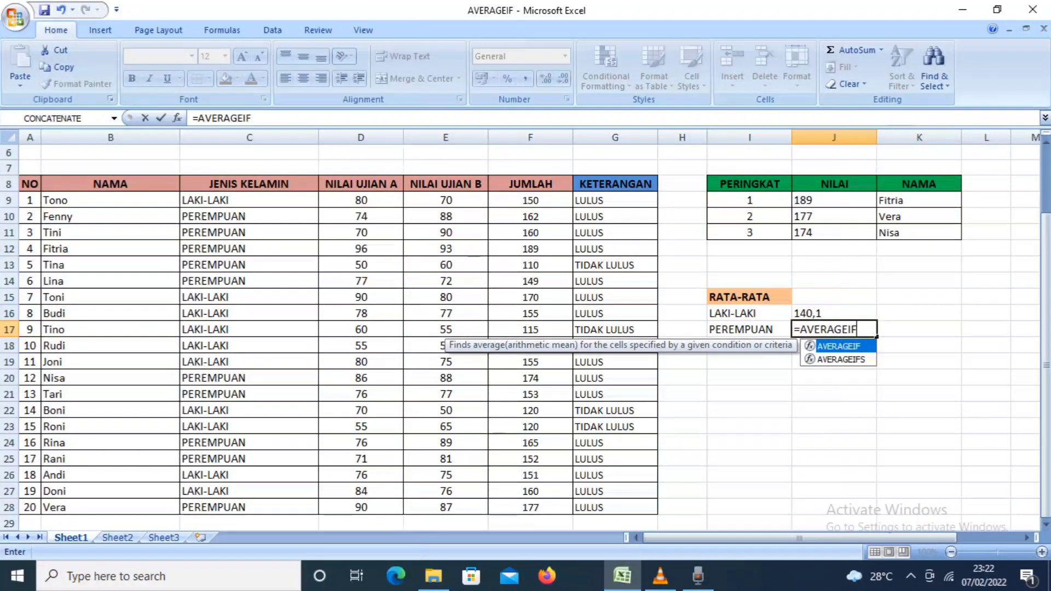
{"action": "type", "text": "("}
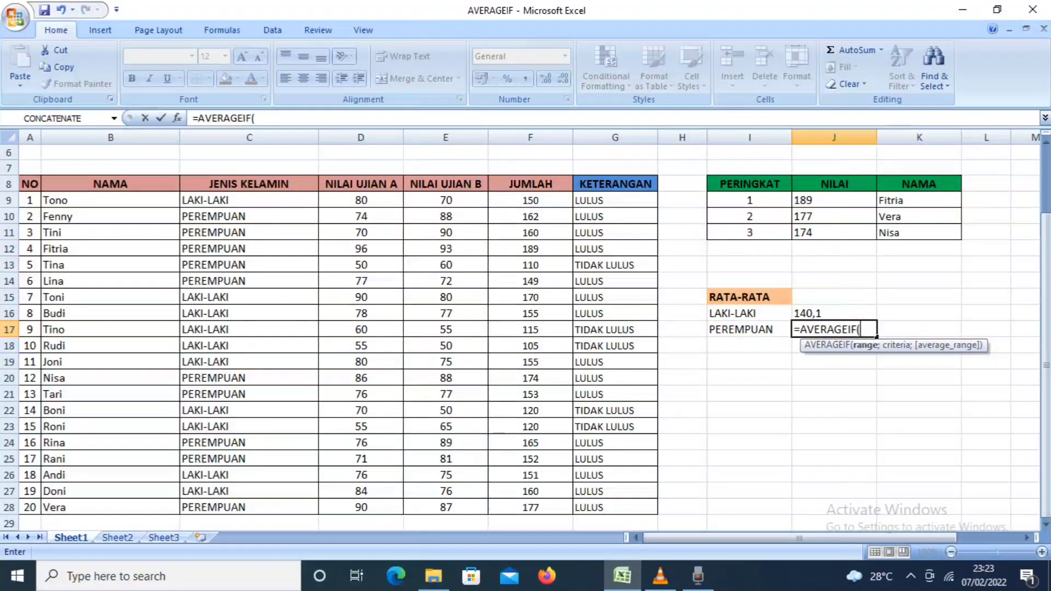
{"action": "left_click_drag", "start_coordinate": [309, 199], "coordinate": [311, 508]}
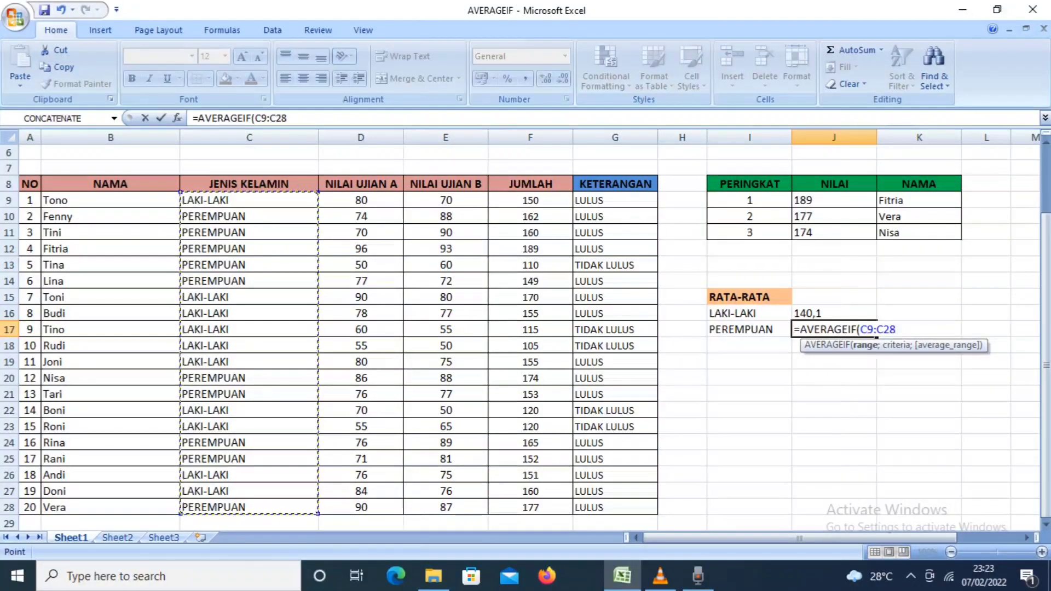
{"action": "key", "text": "F4"}
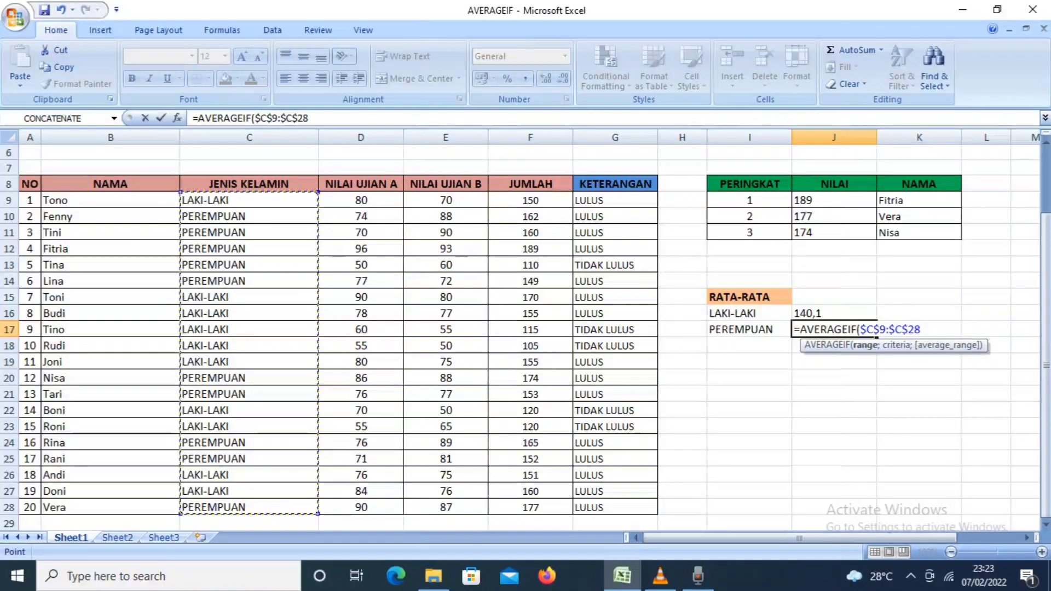
Step: Complete the AVERAGEIF formula in J17 with criteria I17 and the absolute average range $F$9:$F$28
{"action": "type", "text": ";"}
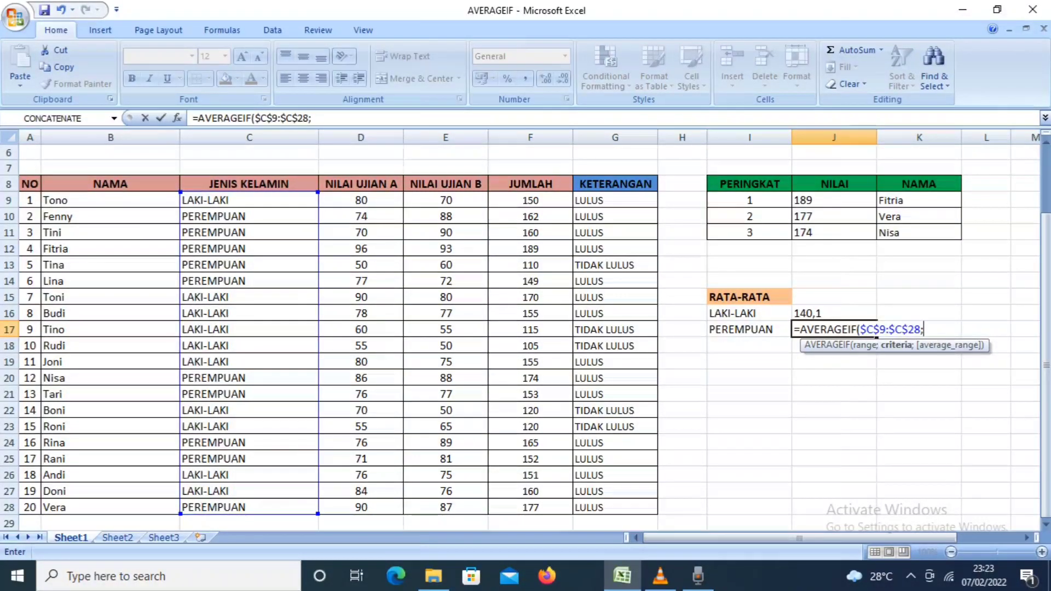
{"action": "left_click", "coordinate": [749, 330]}
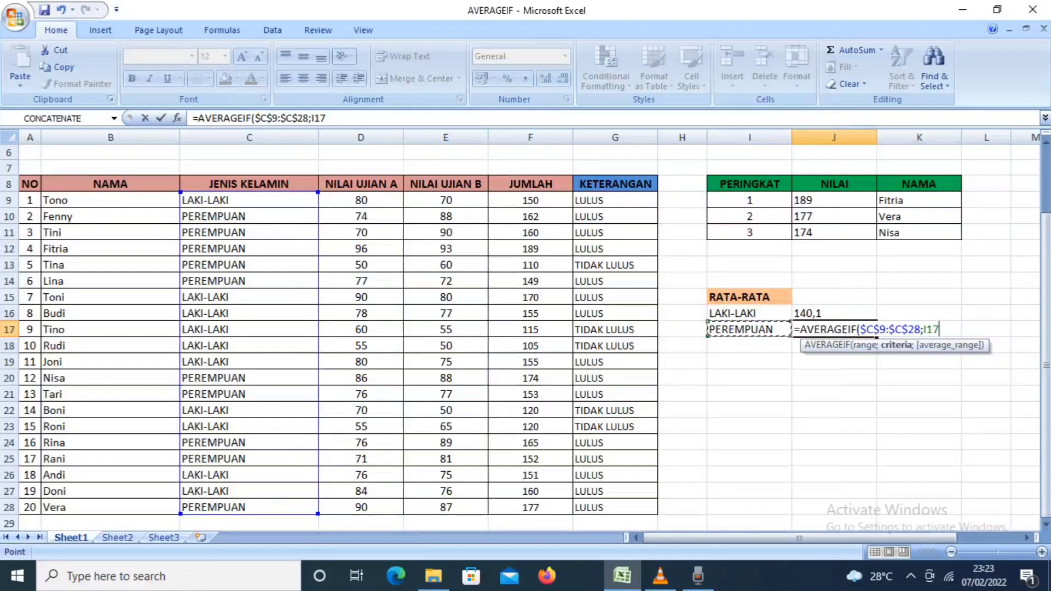
{"action": "type", "text": ";"}
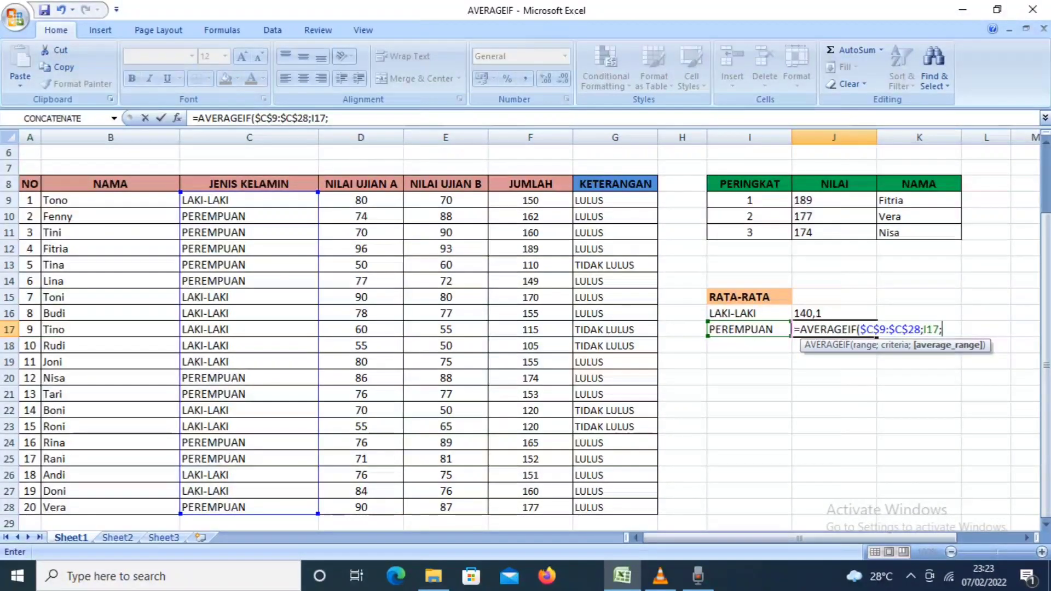
{"action": "left_click", "coordinate": [530, 201]}
{"action": "left_click_drag", "start_coordinate": [572, 207], "coordinate": [574, 515]}
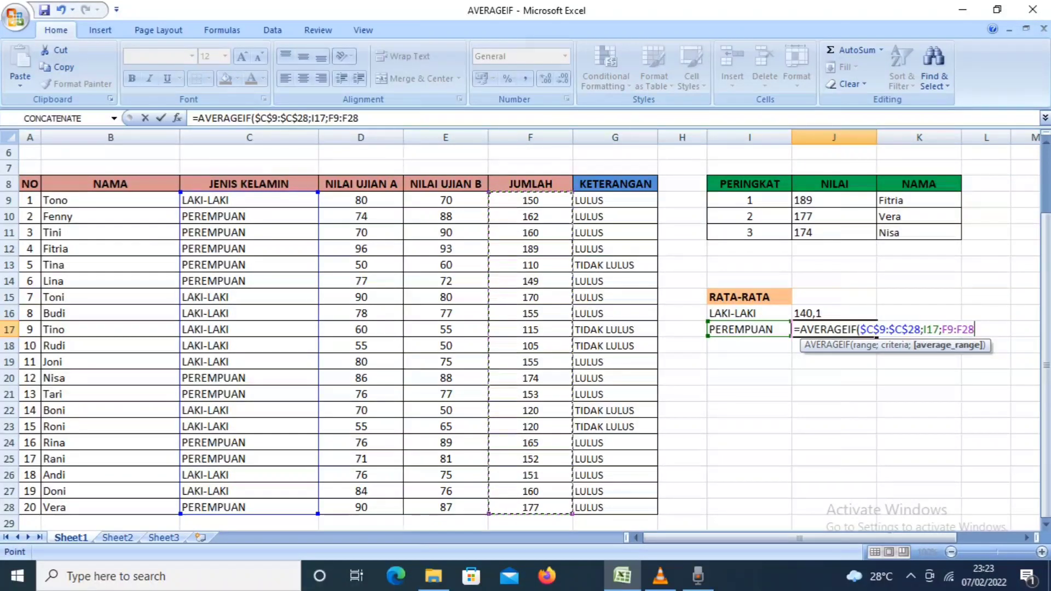
{"action": "key", "text": "F4"}
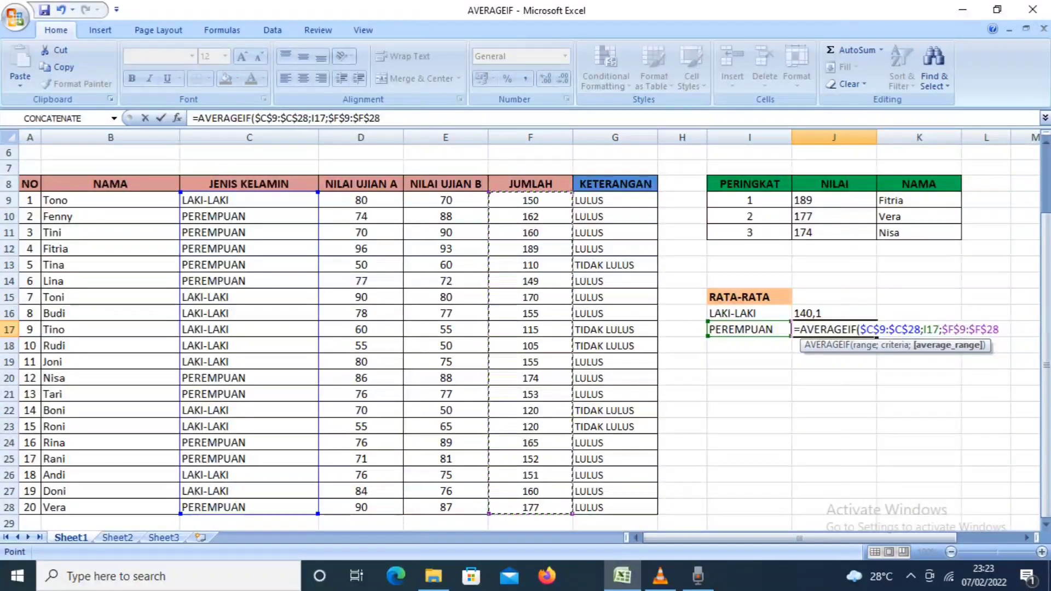
{"action": "type", "text": ")"}
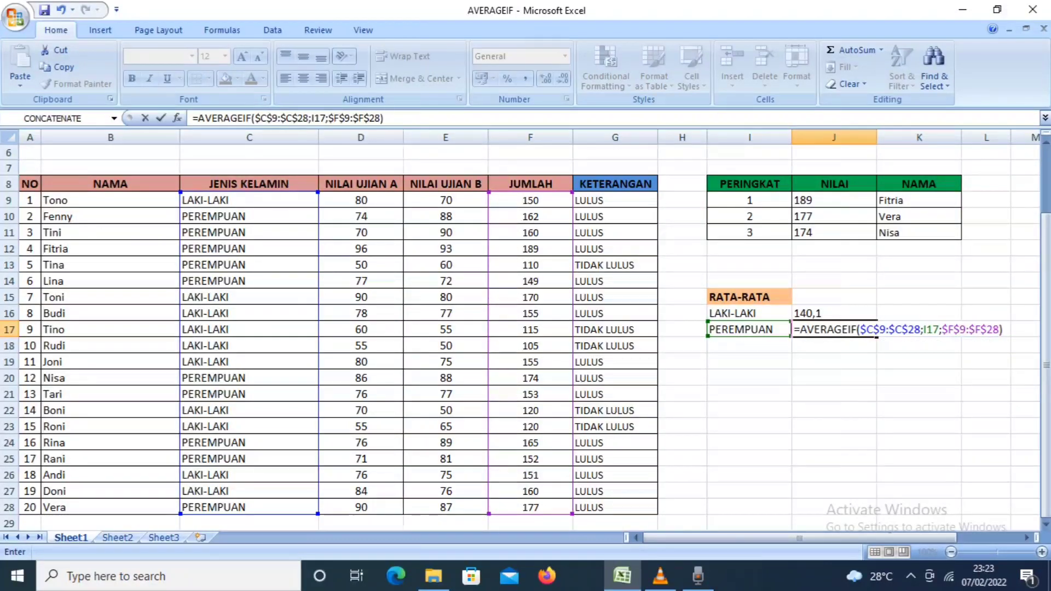
{"action": "key", "text": "Return"}
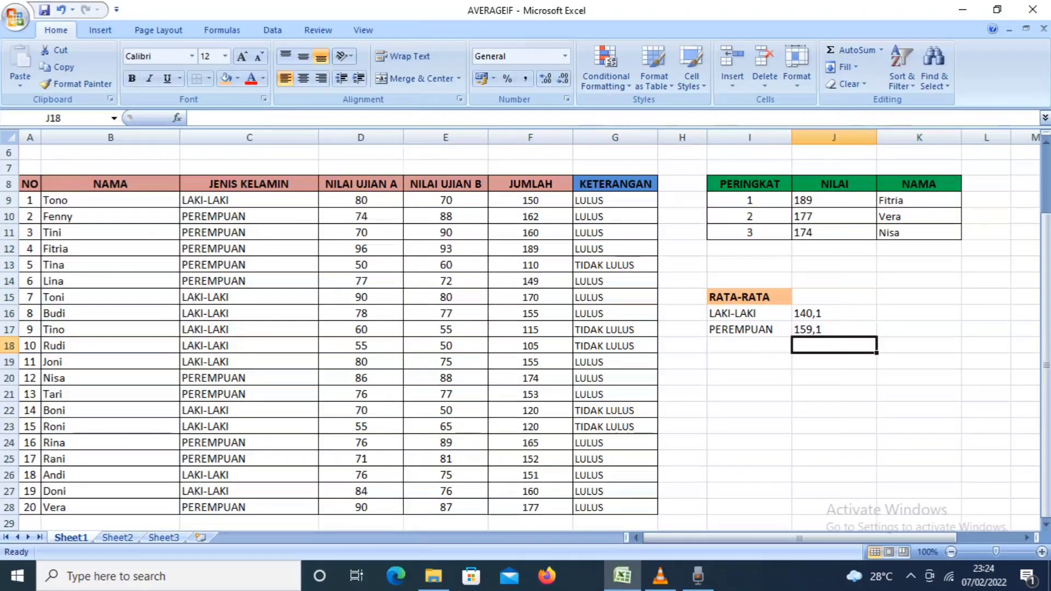
{"action": "left_click", "coordinate": [918, 200]}
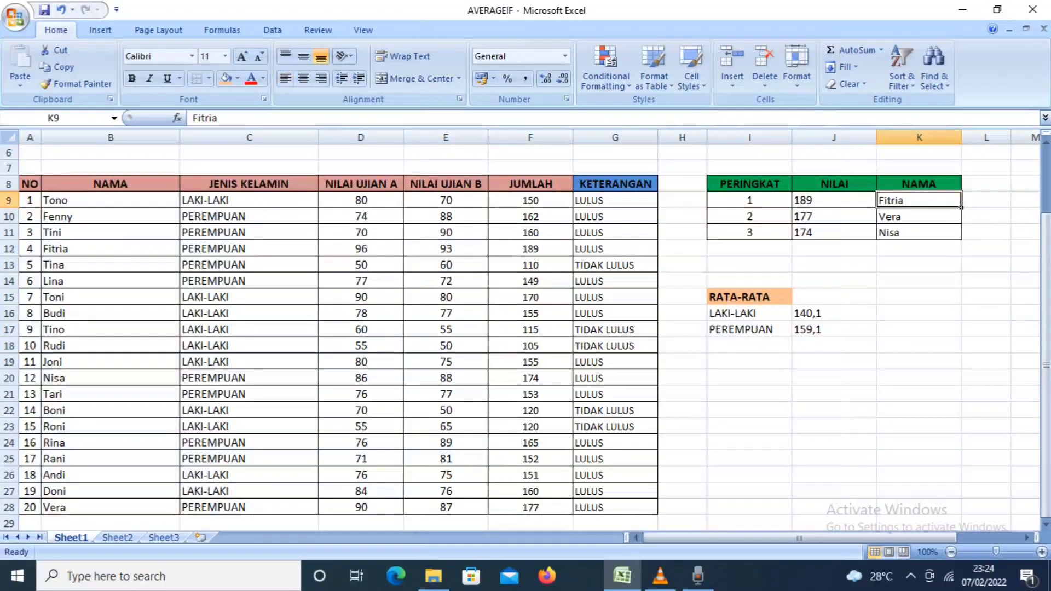
{"action": "left_click", "coordinate": [918, 216]}
{"action": "left_click", "coordinate": [919, 233]}
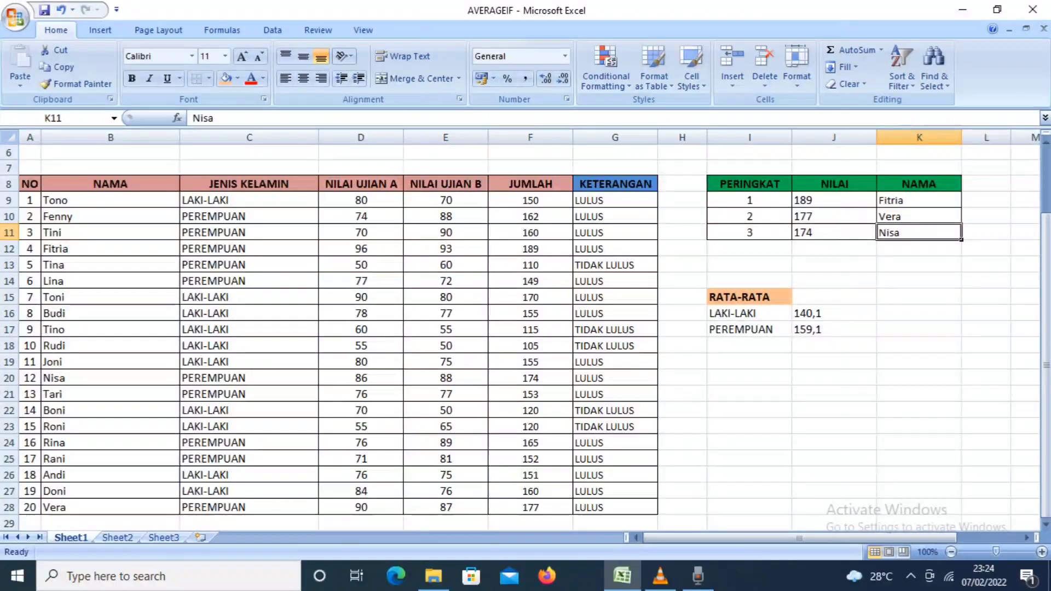
{"action": "left_click_drag", "start_coordinate": [918, 313], "coordinate": [918, 330]}
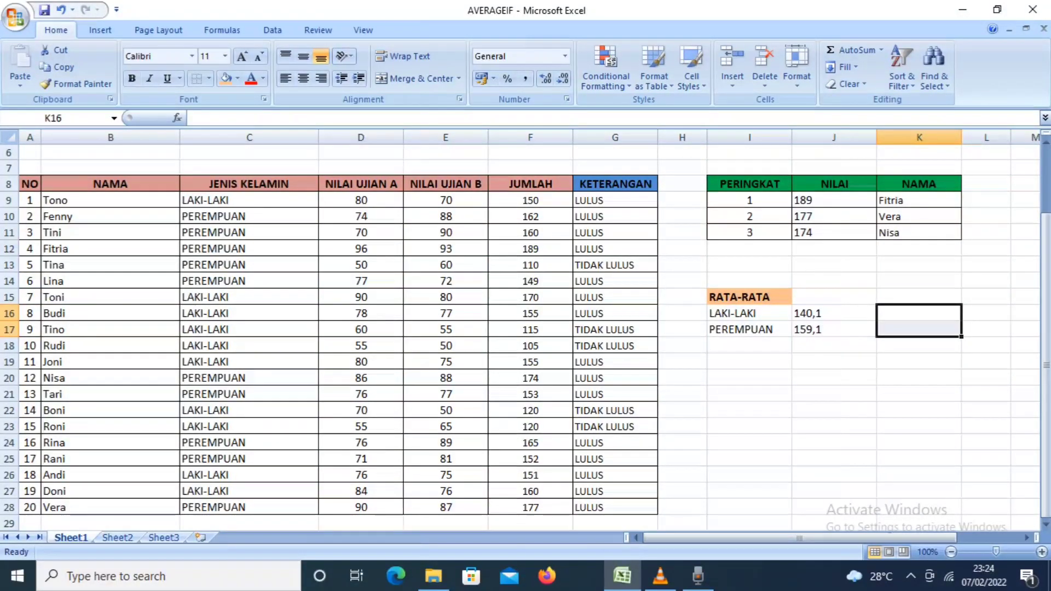
{"action": "left_click", "coordinate": [833, 330]}
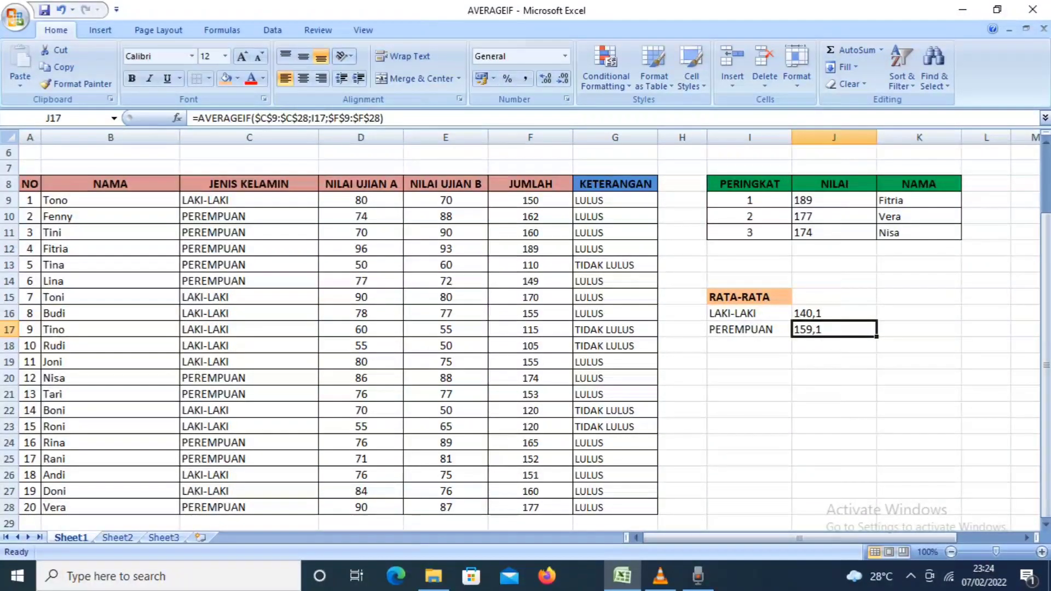